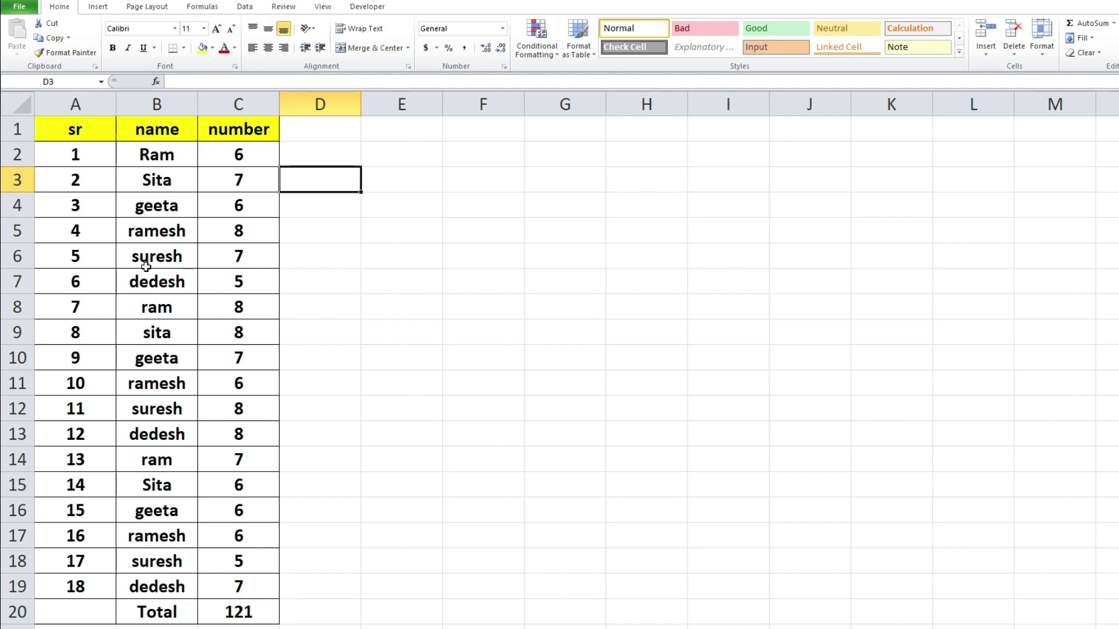
- Link cell E4 to the first name with =B2 and fill the formula down to E14
left_click(394, 211)
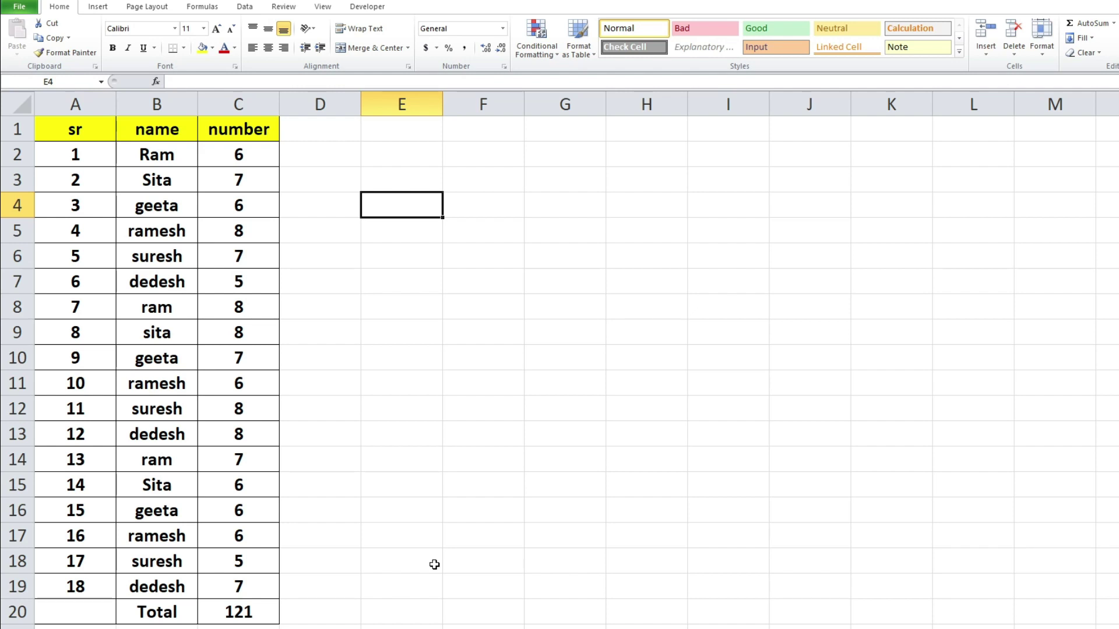
left_click(151, 159)
left_click(391, 208)
type("=")
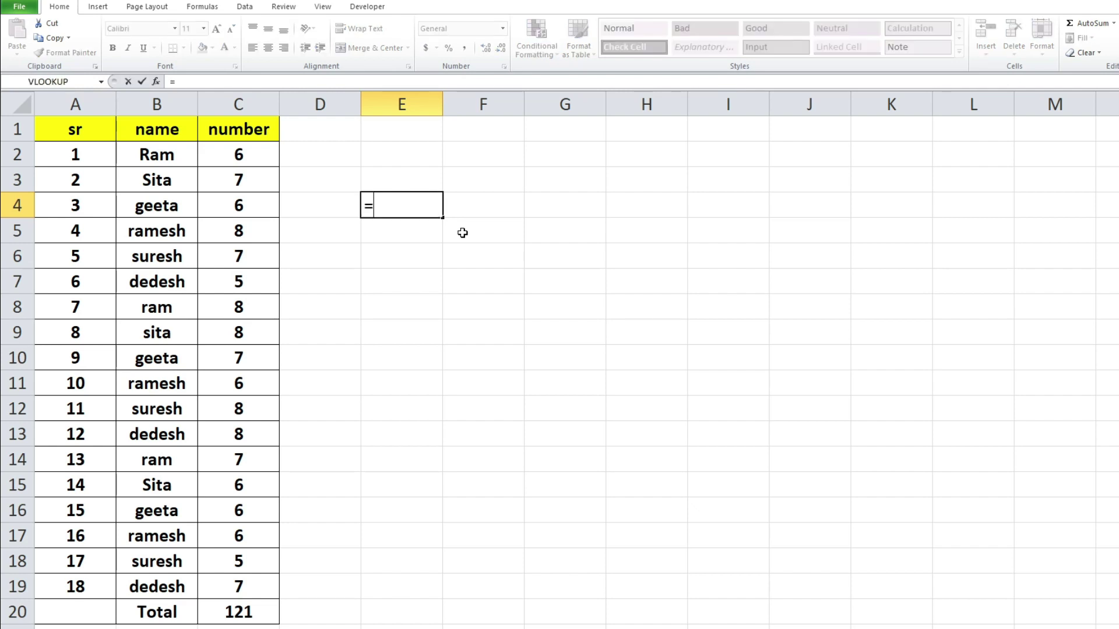
left_click(153, 156)
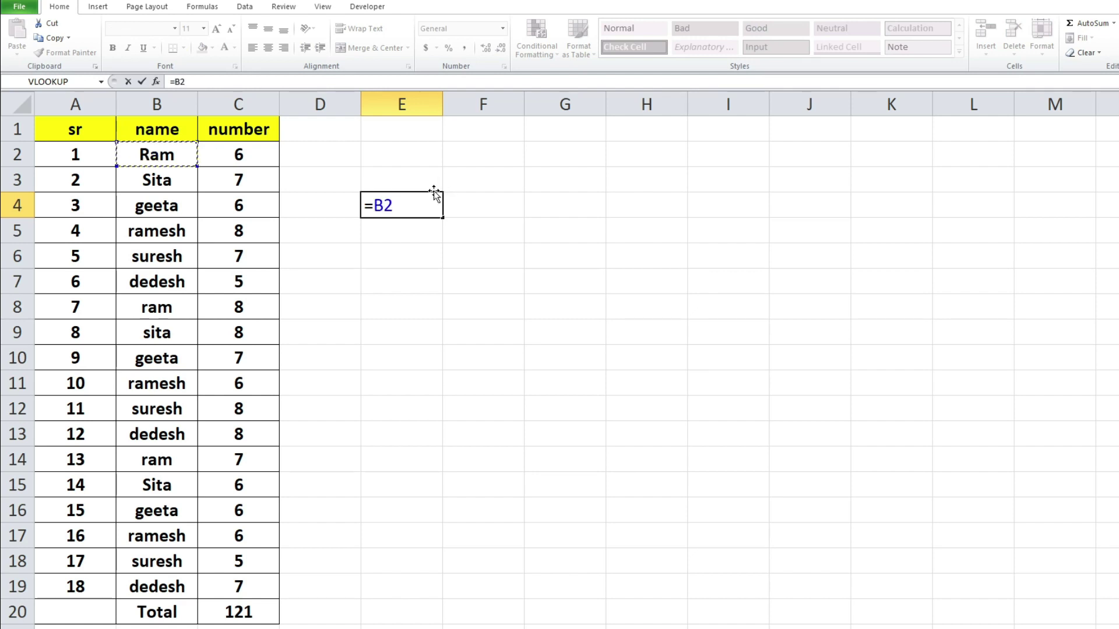
key("Return")
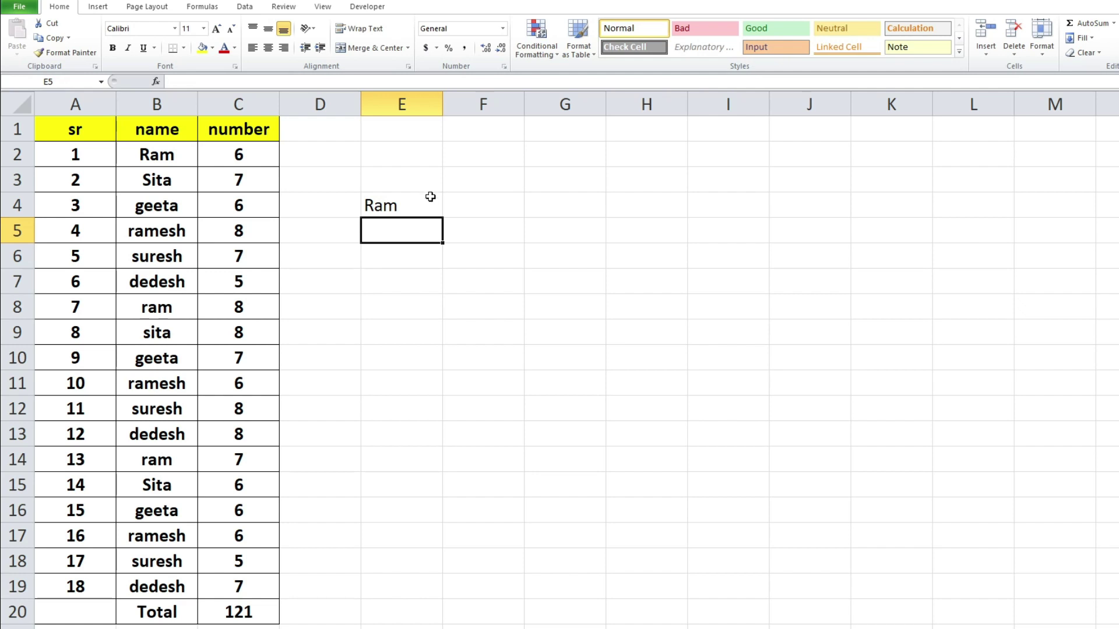
left_click(419, 201)
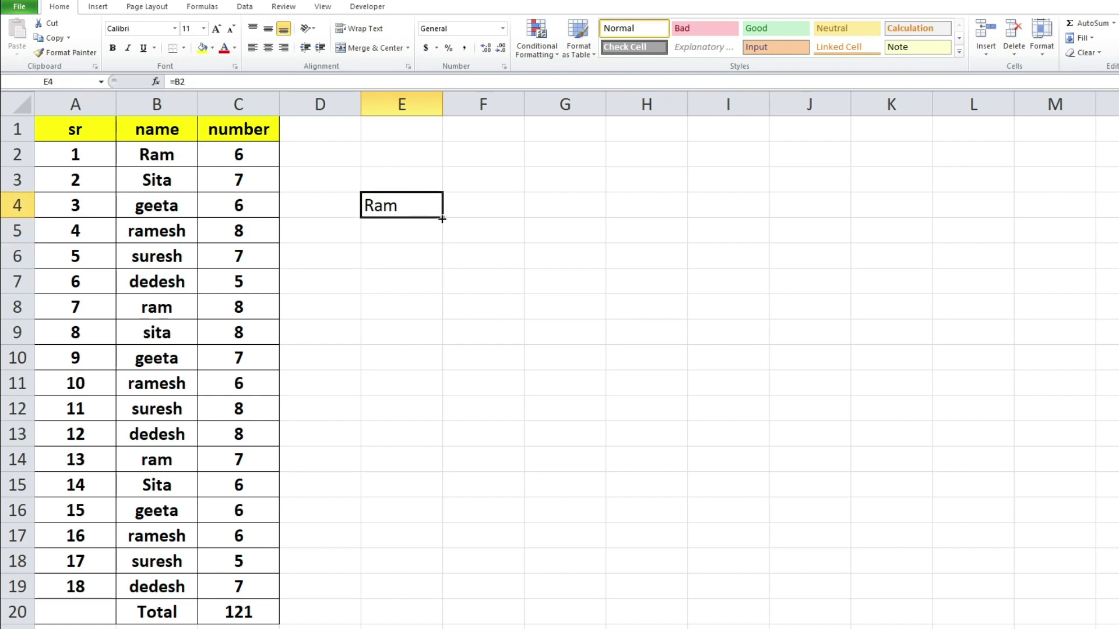
left_click_drag(443, 219, 436, 464)
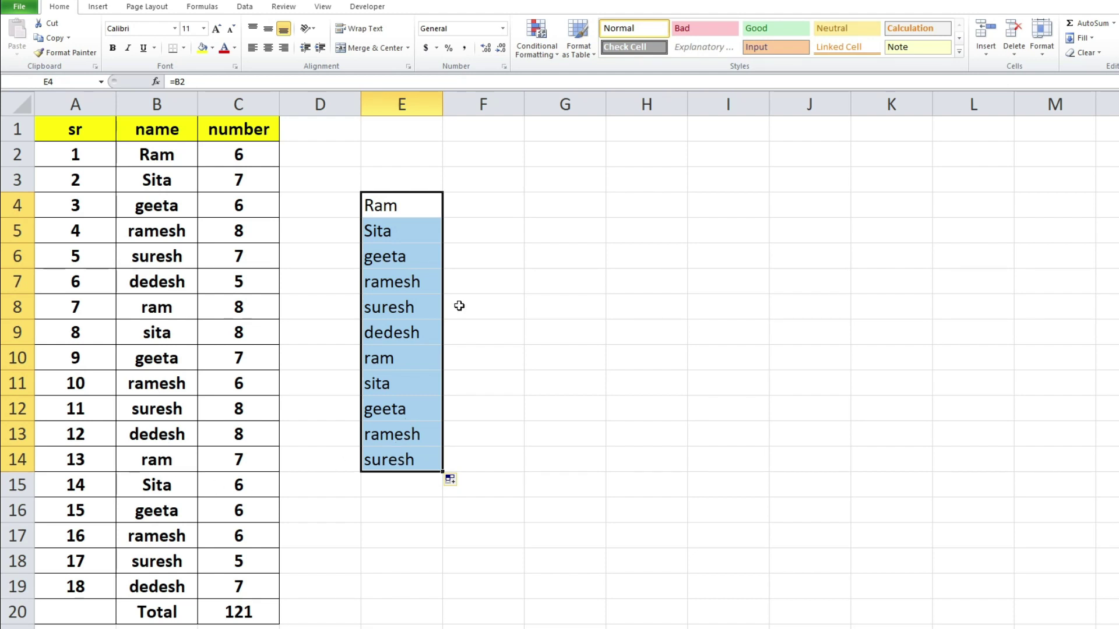
- Replace the name in cell B3 of the source list with a different first name
left_click(143, 182)
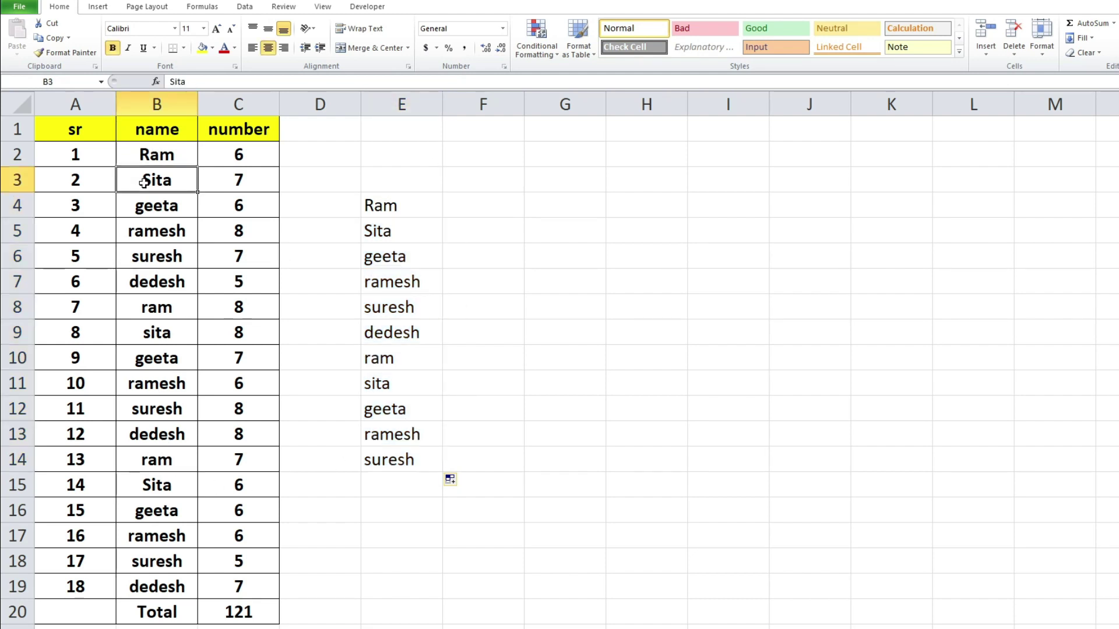
type("Ramesh")
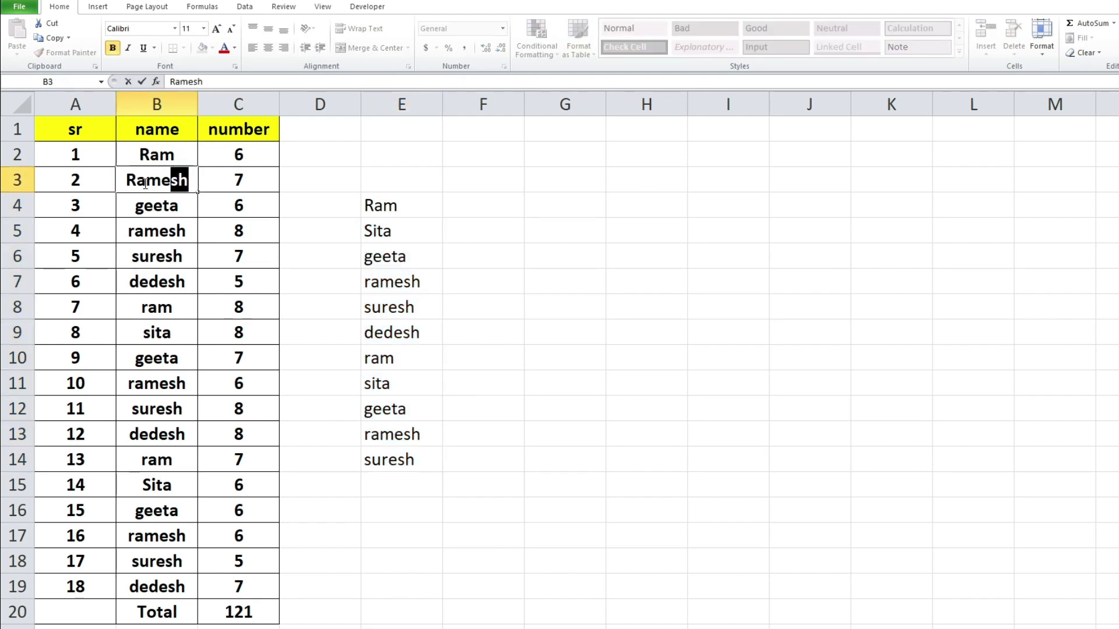
key("Return")
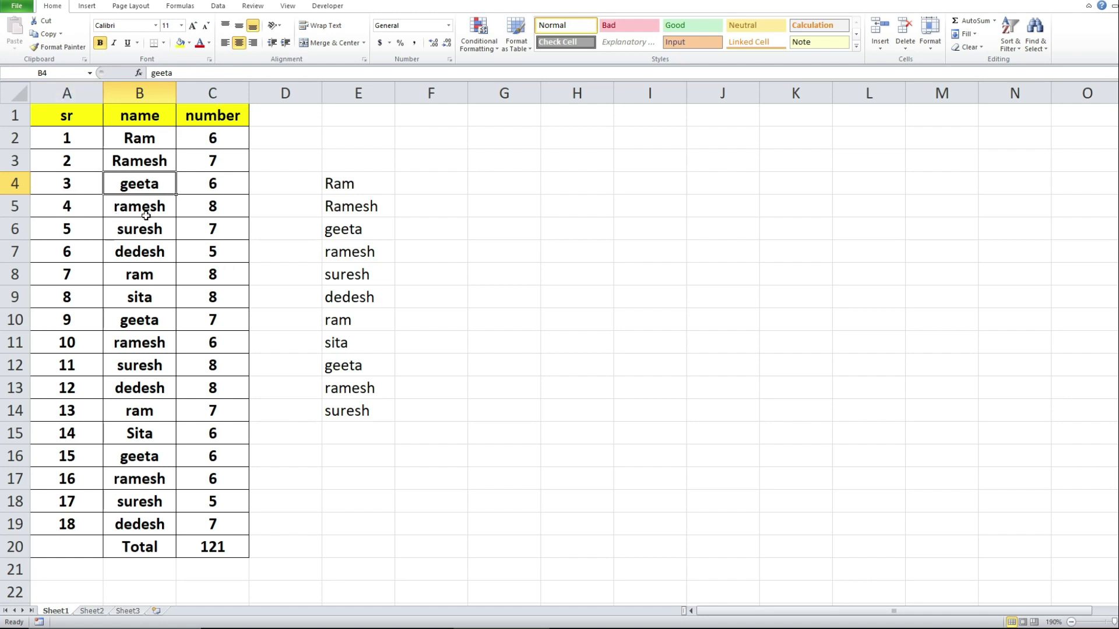
- On Sheet2, link cell B18 to the first name on Sheet1 with =Sheet1!B2
left_click(91, 611)
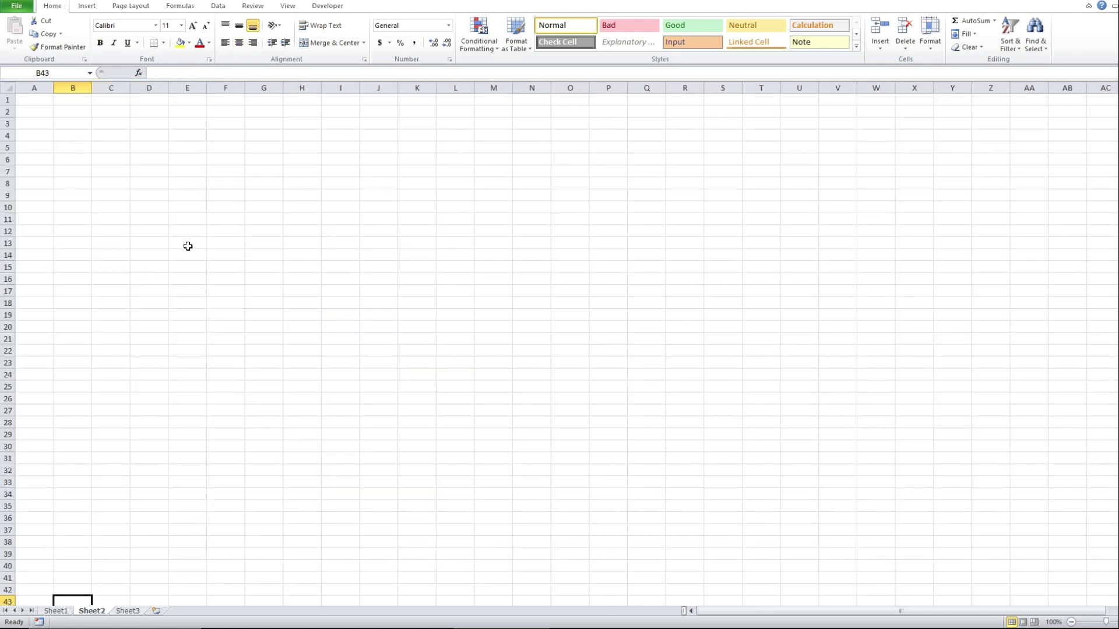
scroll(188, 252, "up", 5)
scroll(189, 251, "up", 1)
left_click(116, 141)
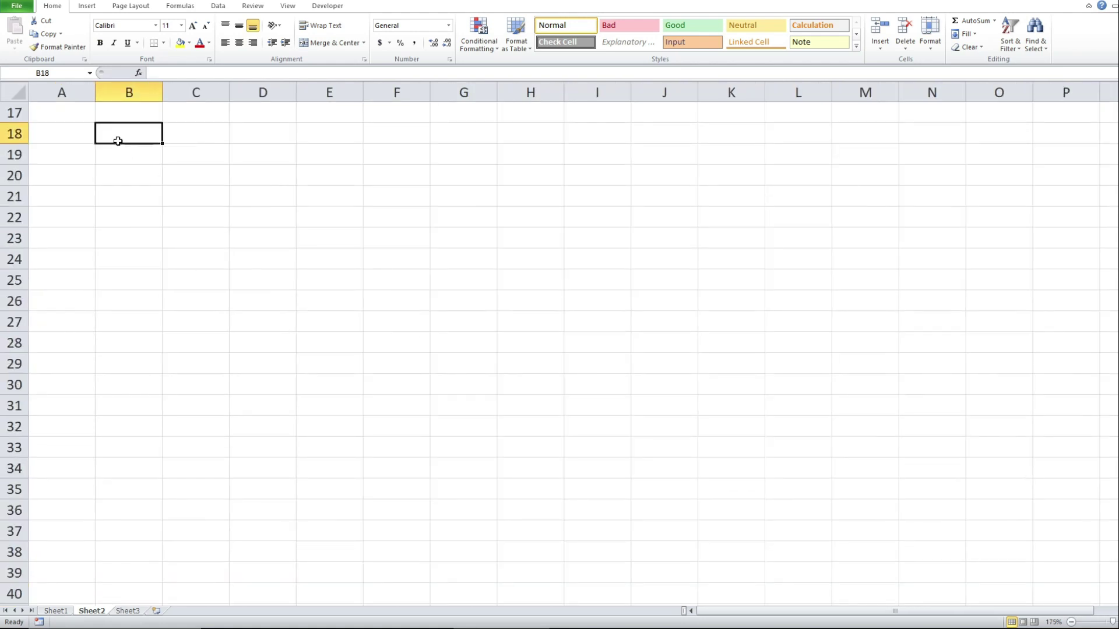
type("=")
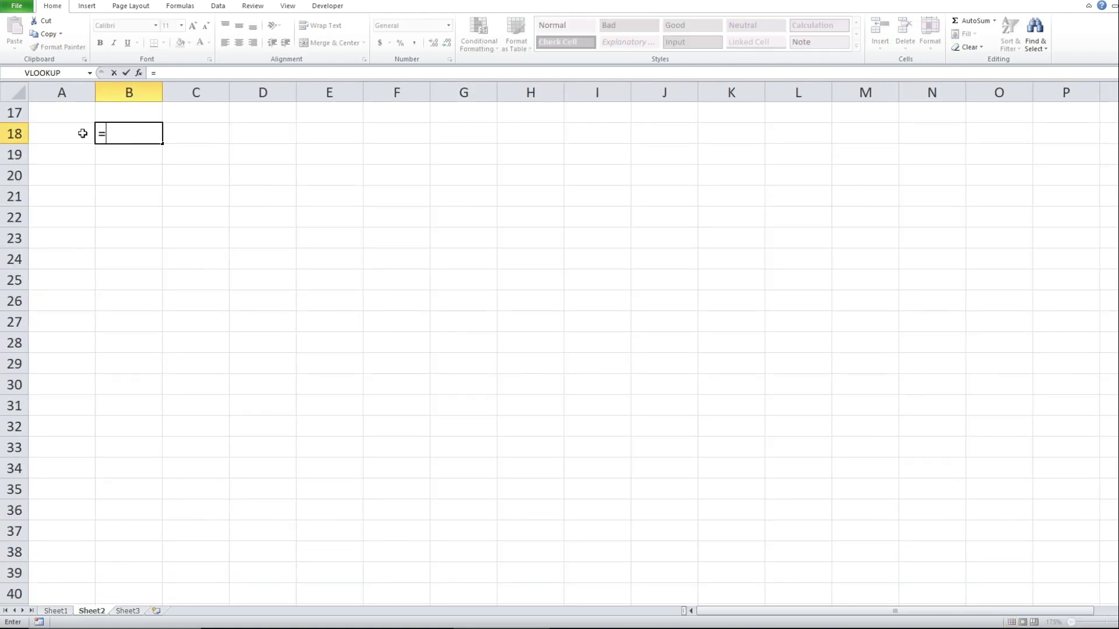
left_click(57, 611)
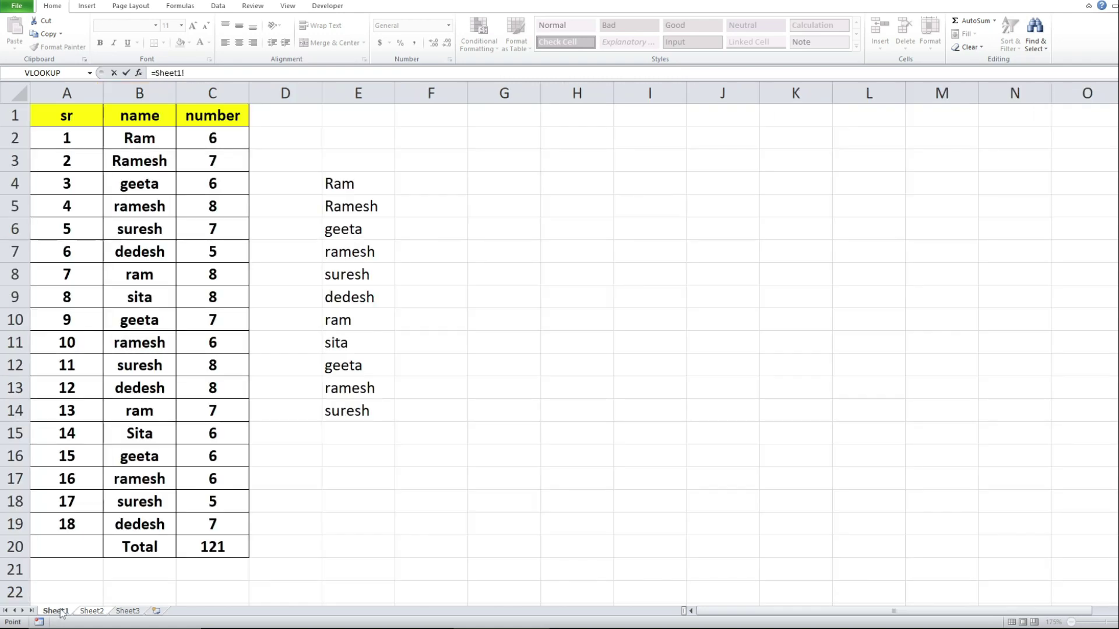
left_click(140, 142)
key("Return")
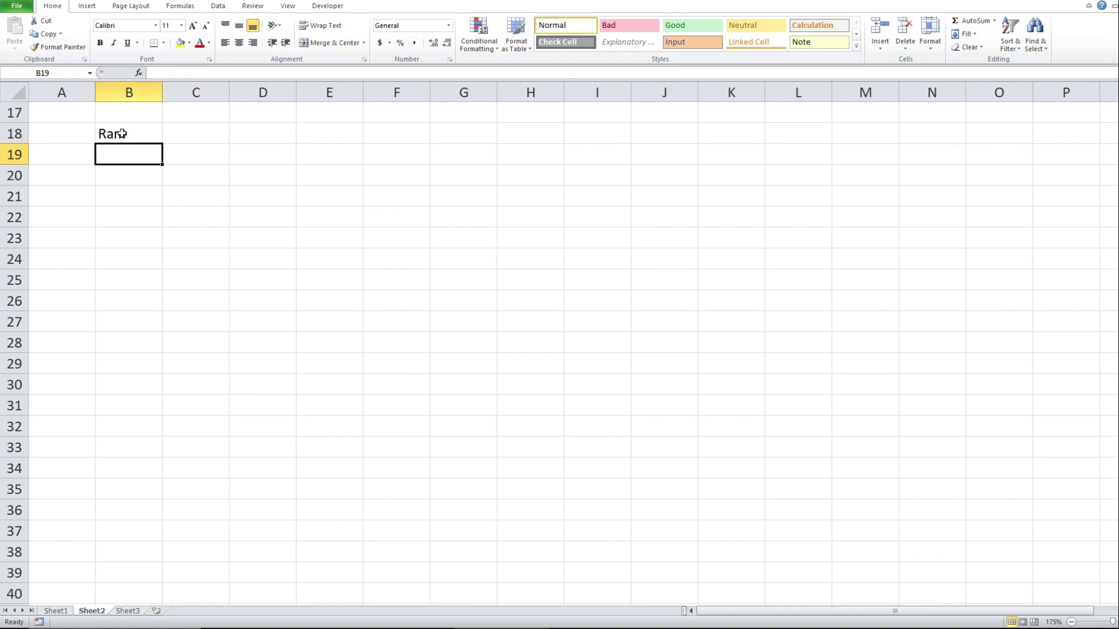
- Fill the Sheet1 link in B18 down to B27 and select B18 to inspect its formula
left_click(120, 134)
left_click_drag(163, 144, 162, 333)
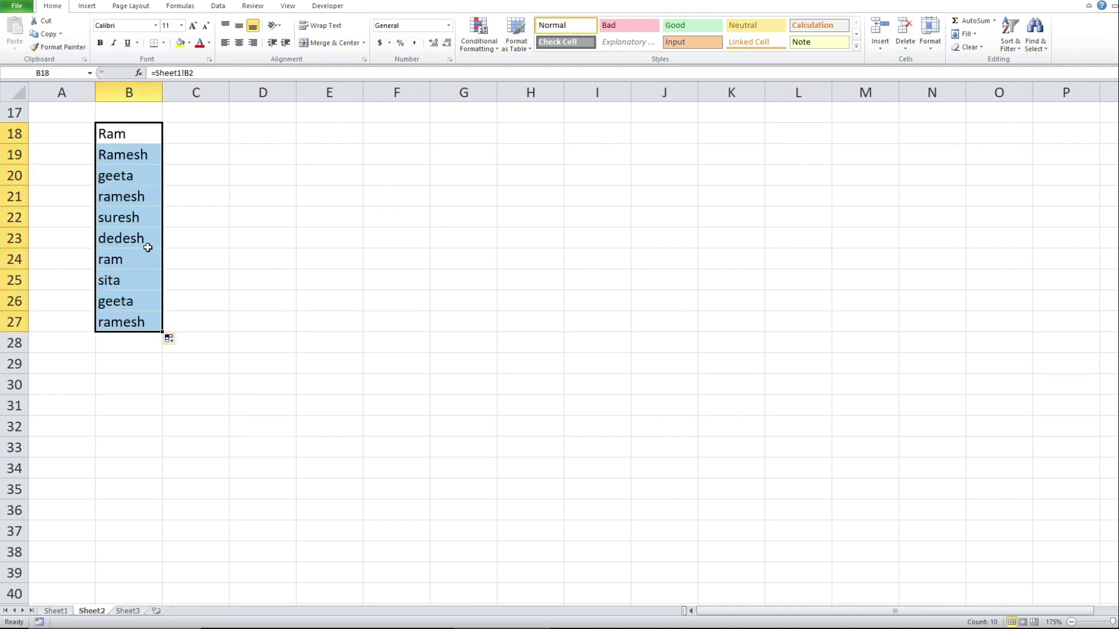
left_click(132, 132)
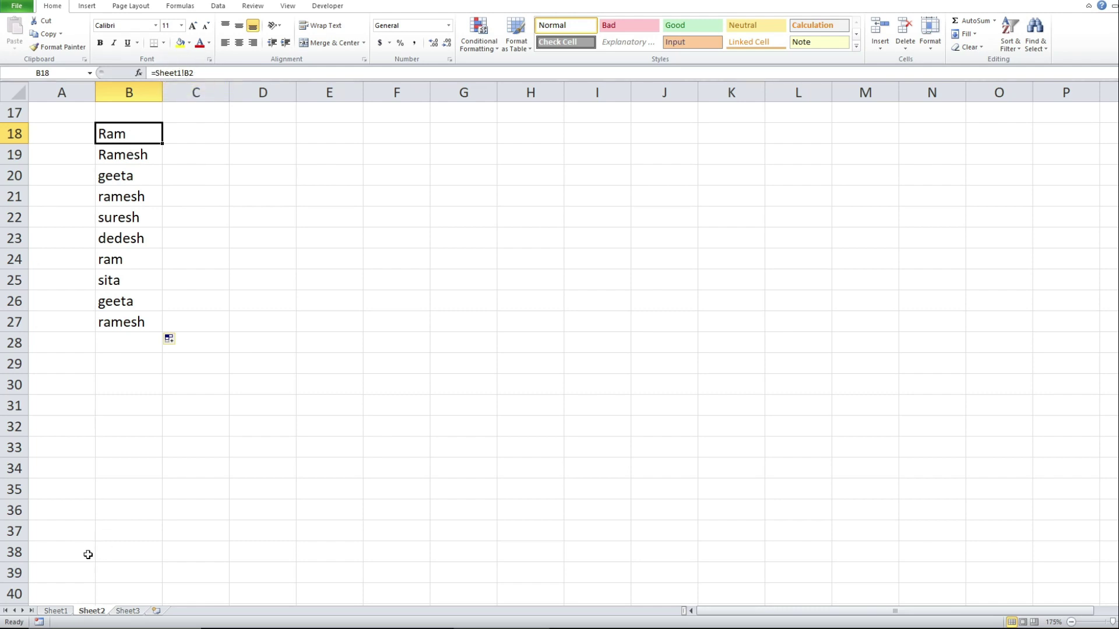
- Replace the name in Sheet1 cell B2 with another first name and check the linked list on Sheet2
left_click(52, 611)
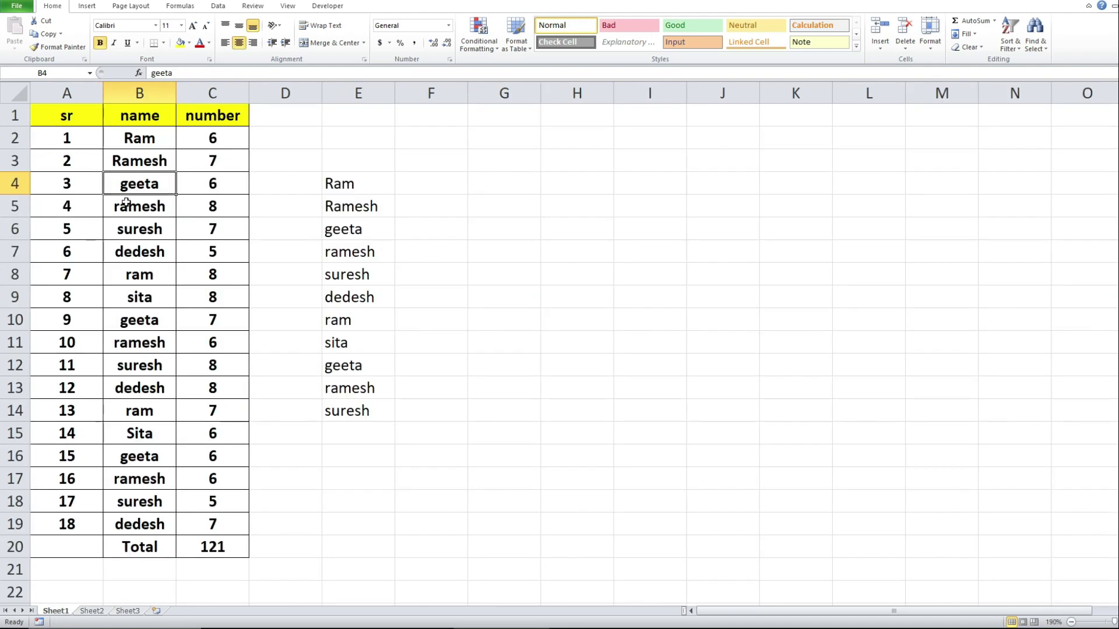
left_click(148, 141)
left_click(140, 157)
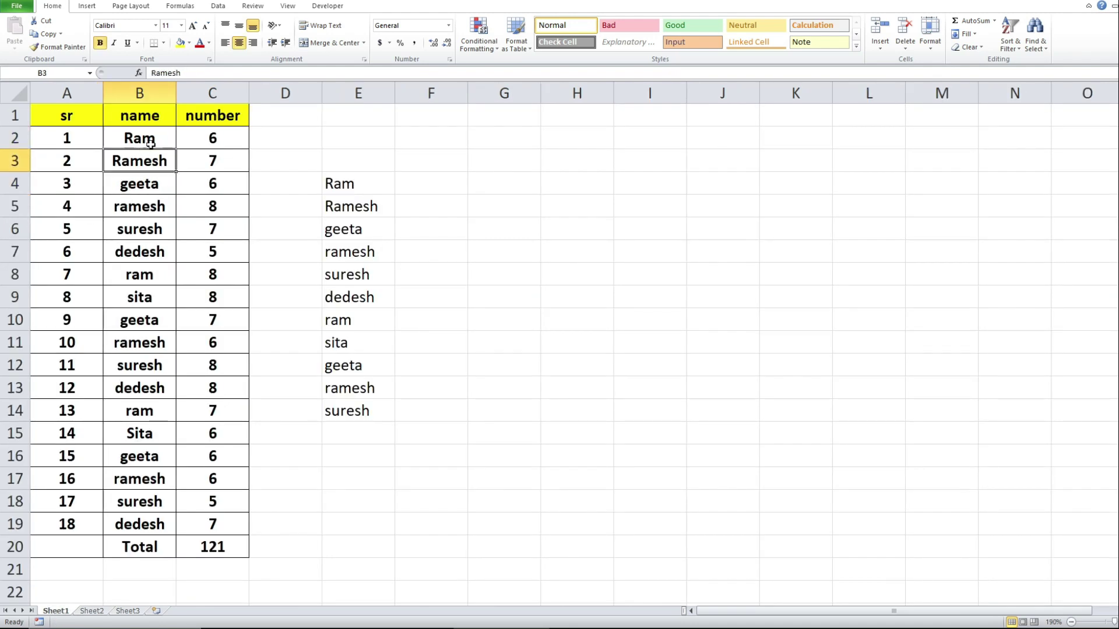
left_click(150, 139)
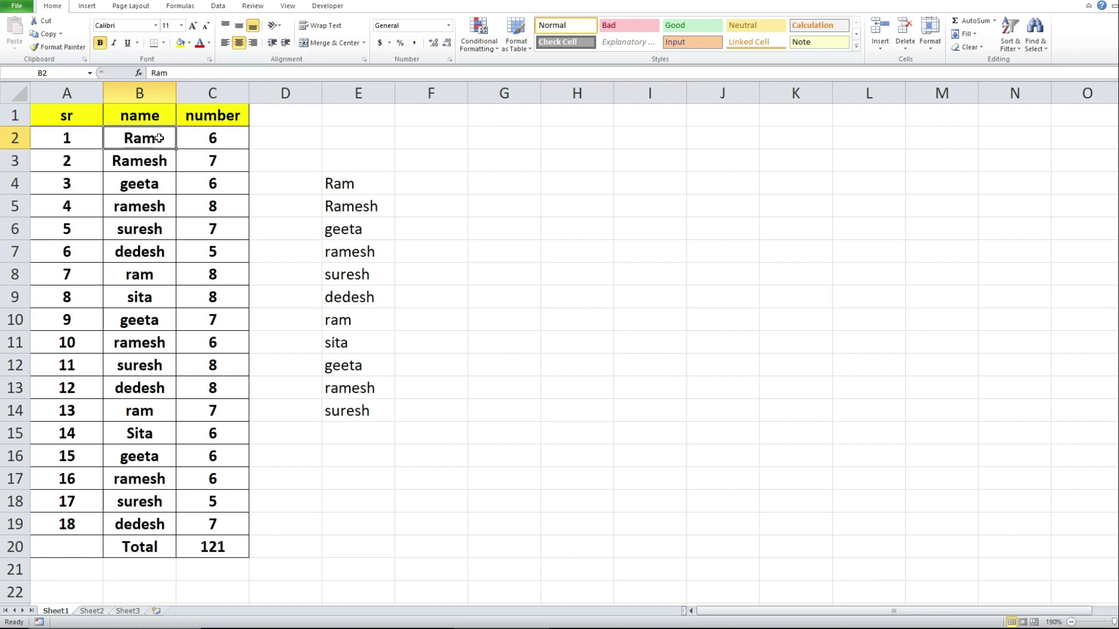
type("Sum")
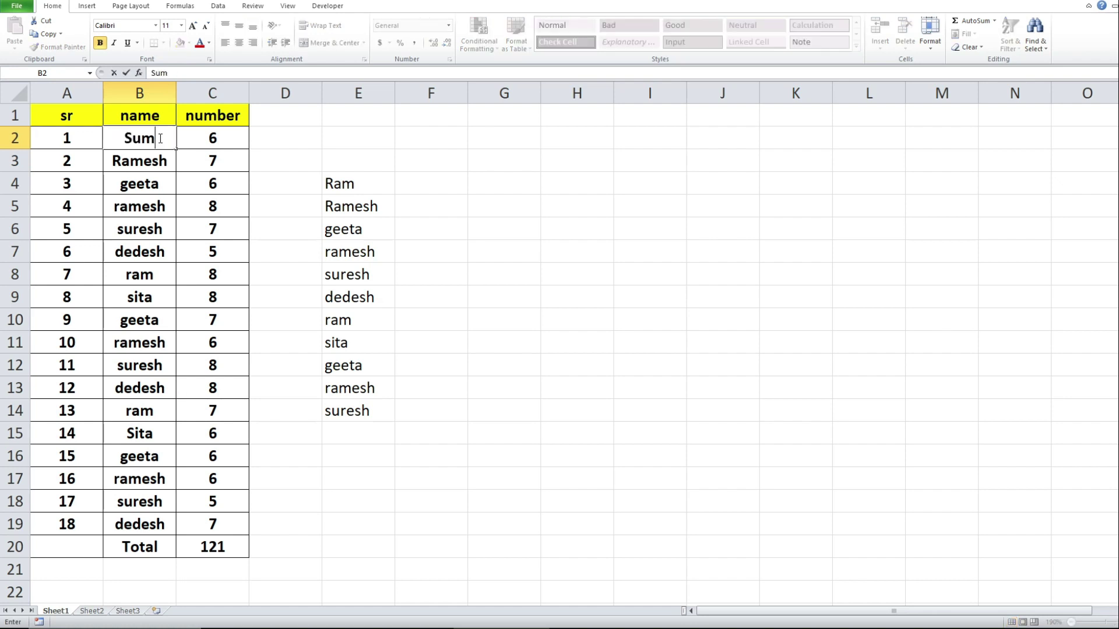
type("it")
key("Return")
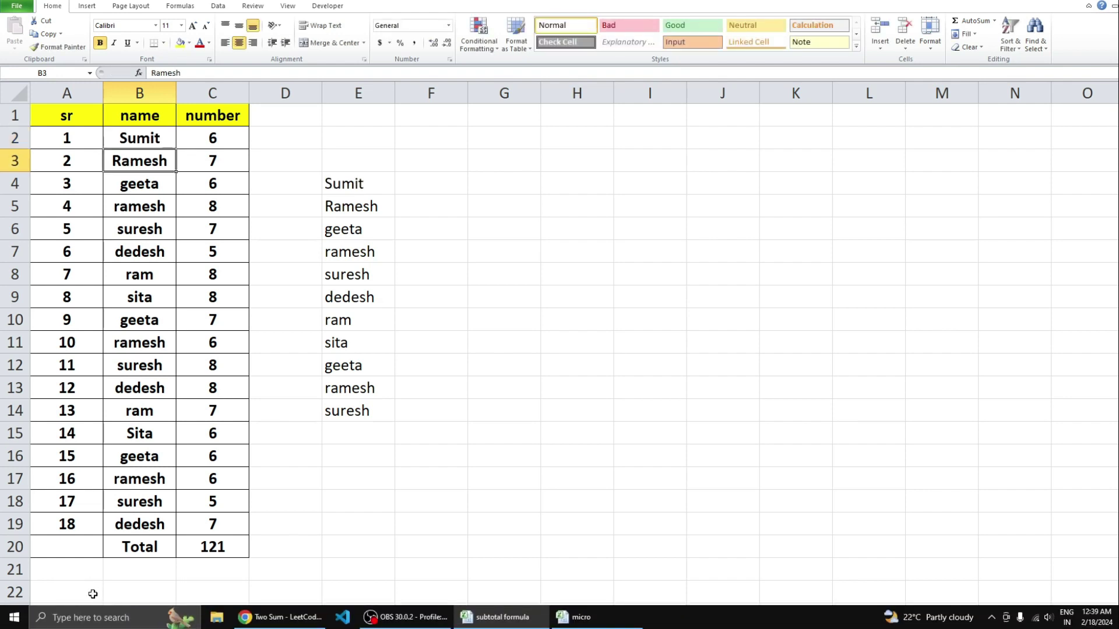
left_click(92, 611)
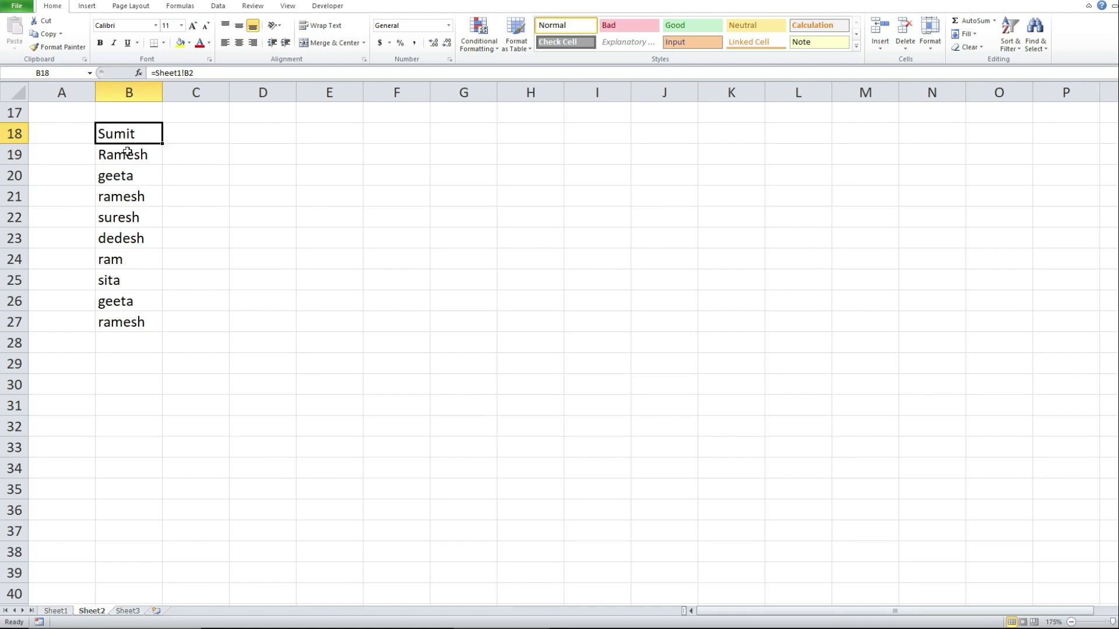
left_click(58, 611)
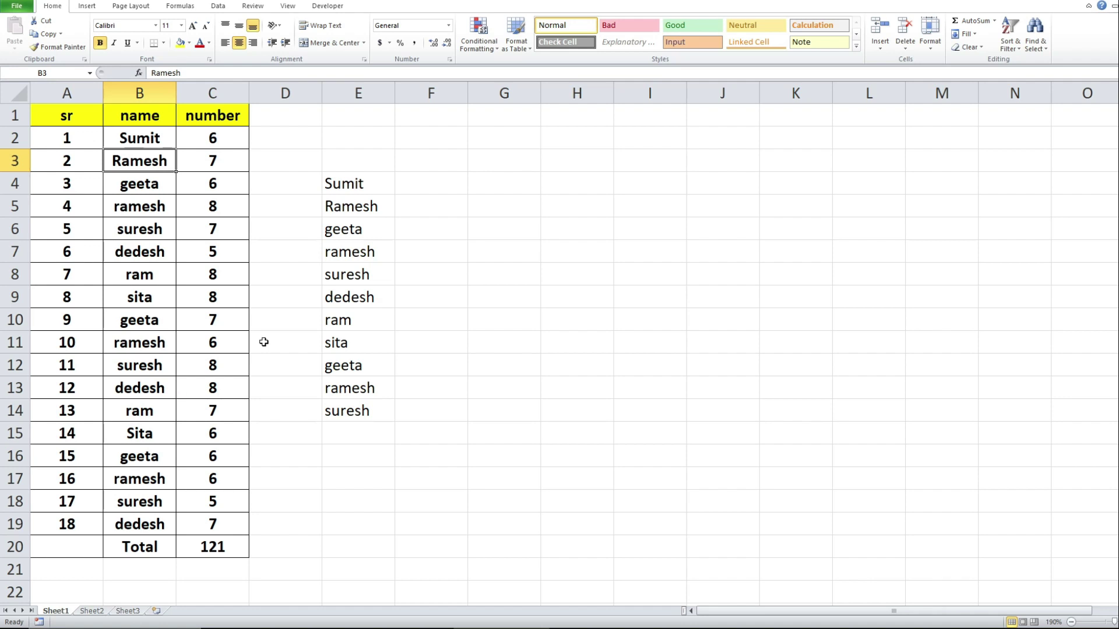
- Look over the Subject column of the marks table in the micro workbook, then return to the subtotal formula workbook
left_click(530, 343)
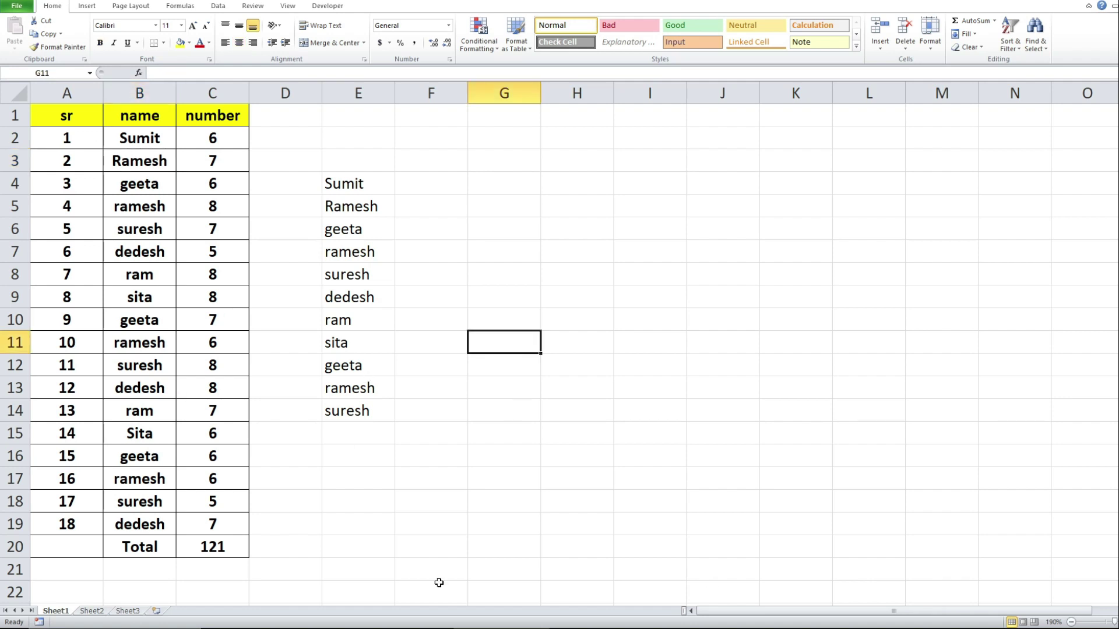
mouse_move(313, 625)
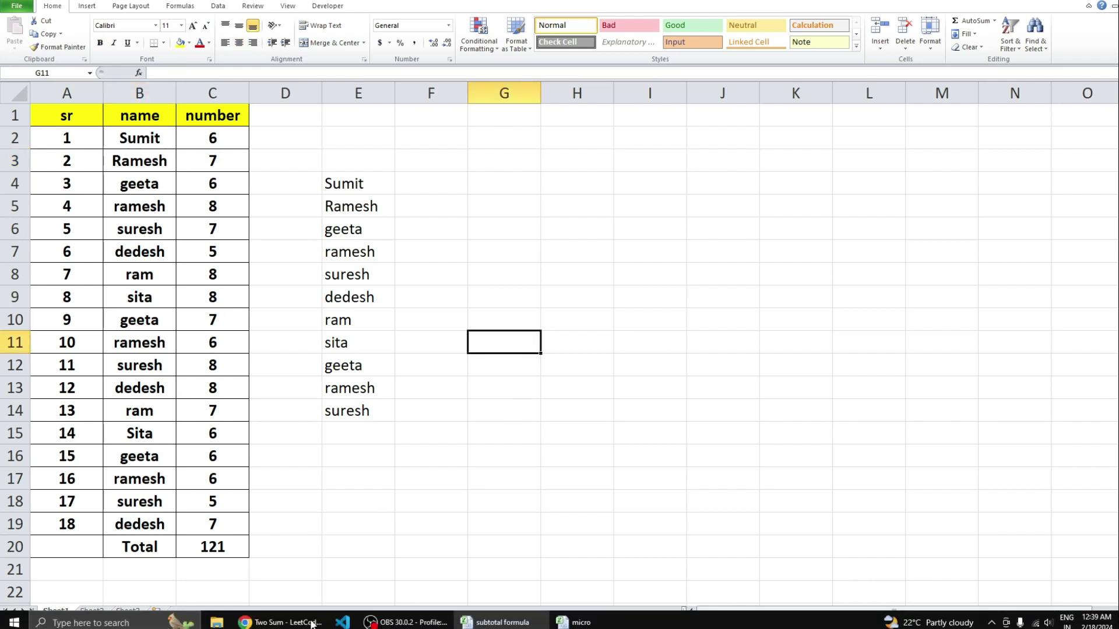
left_click(589, 619)
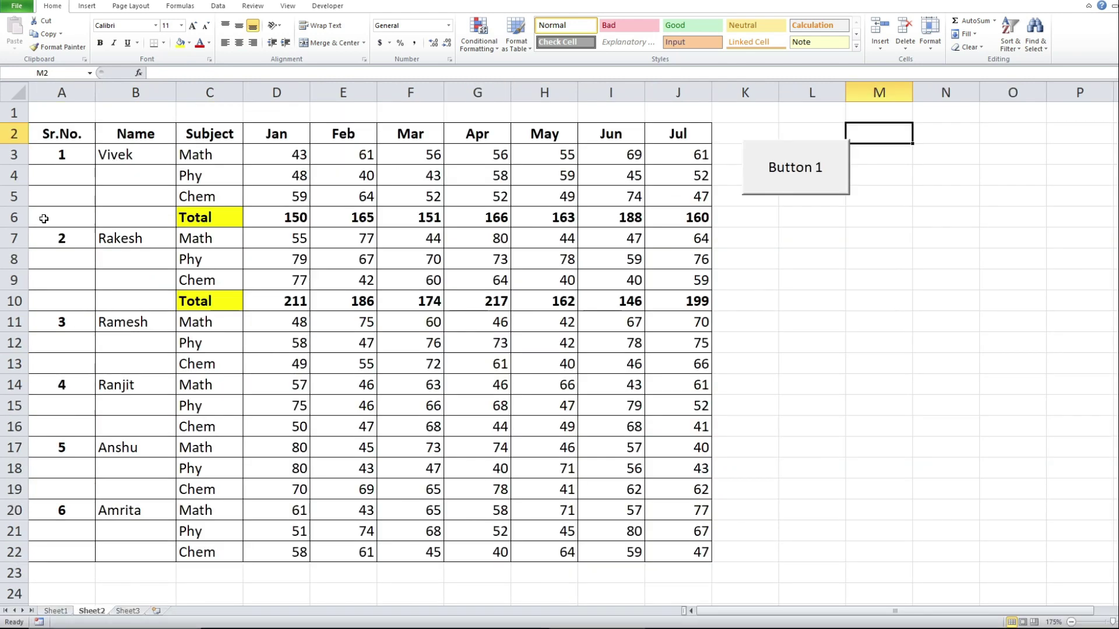
left_click_drag(203, 153, 207, 527)
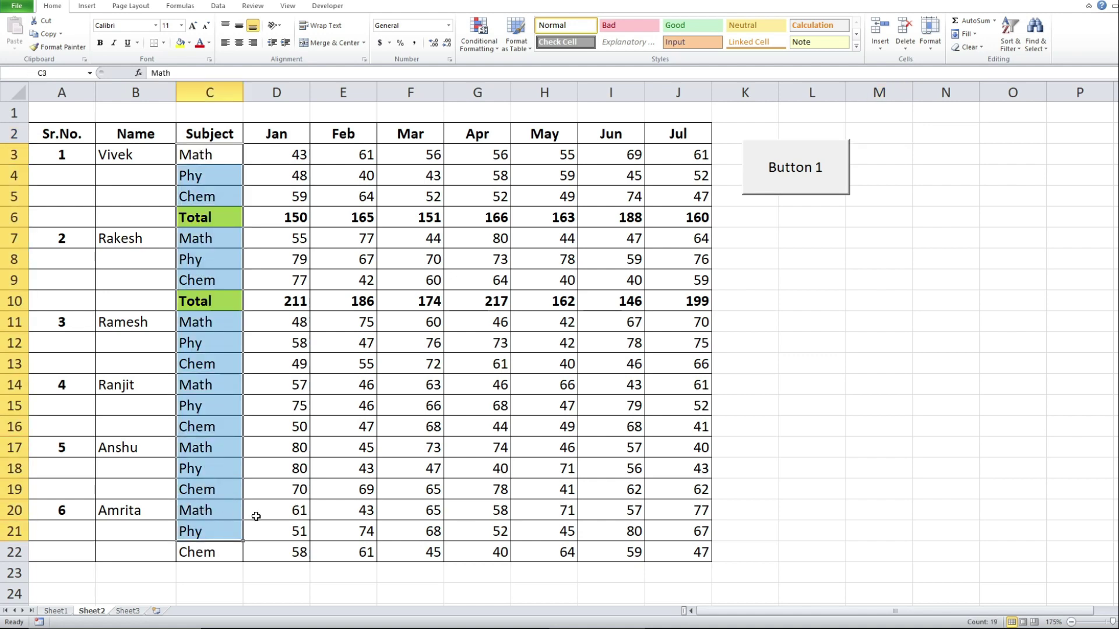
left_click(498, 618)
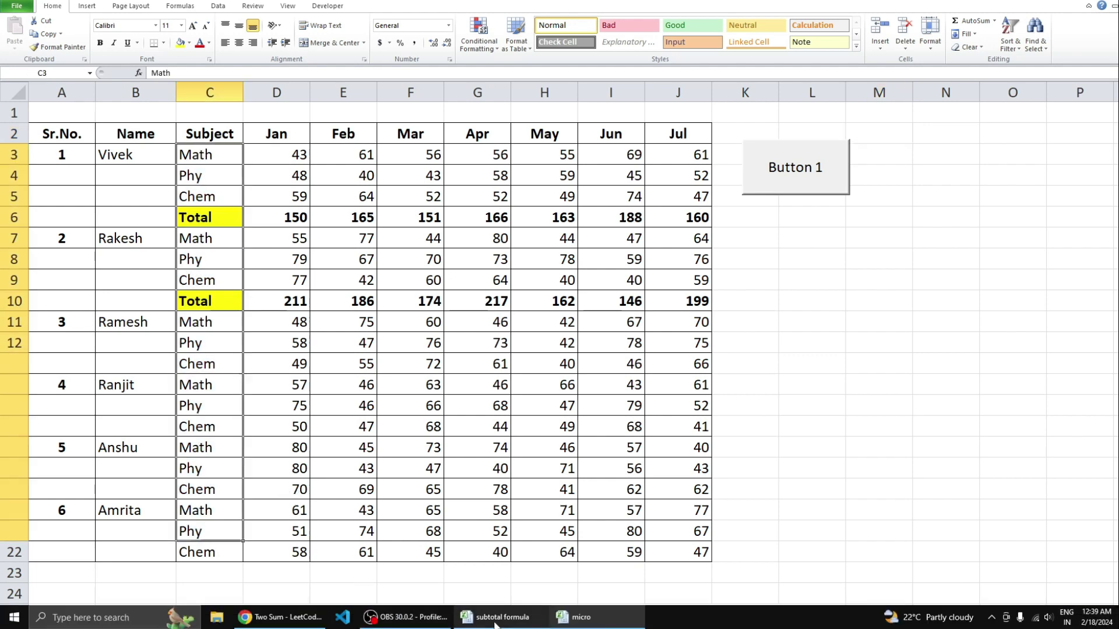
- Link cell G6 on Sheet1 to the January Math mark in the other workbook with =[micro.xlsx]Sheet2!$D$3
left_click(495, 229)
type("=")
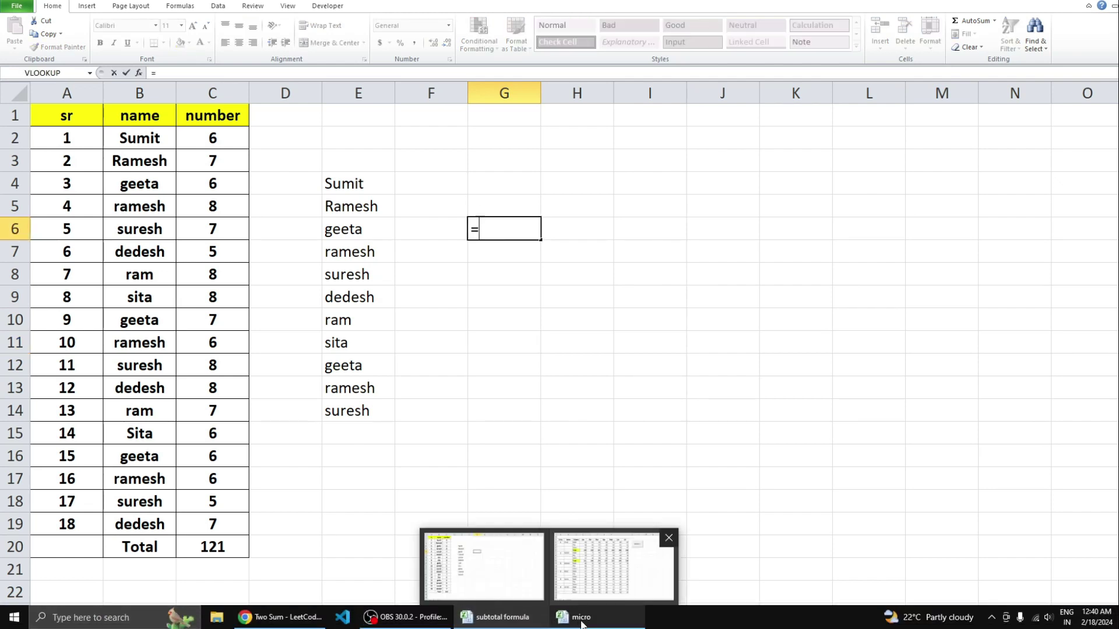
left_click(580, 624)
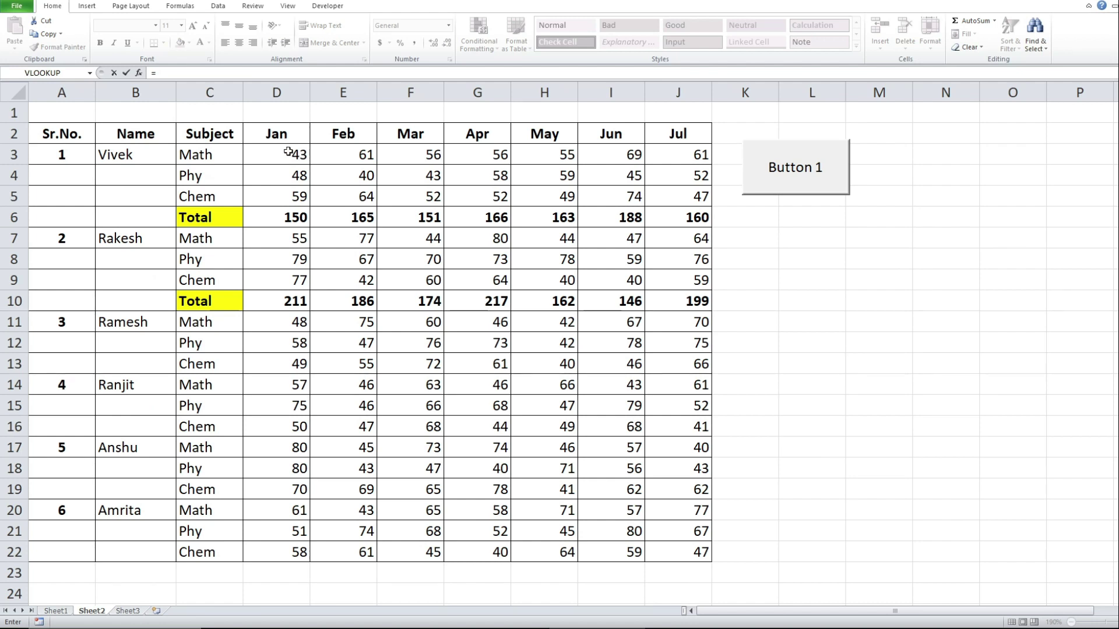
left_click(289, 157)
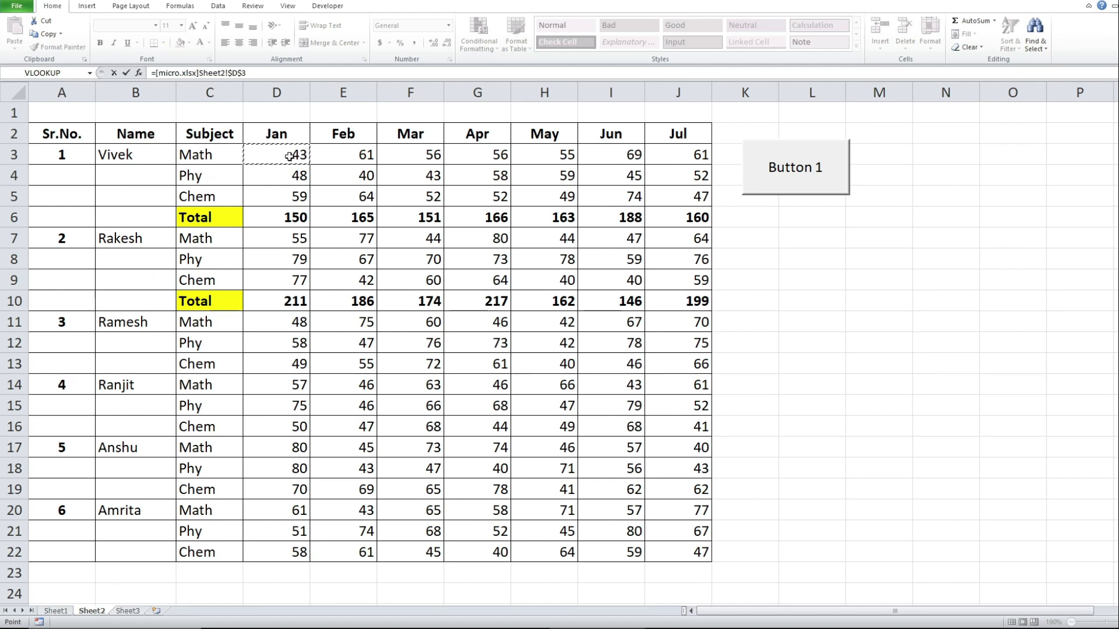
key("Return")
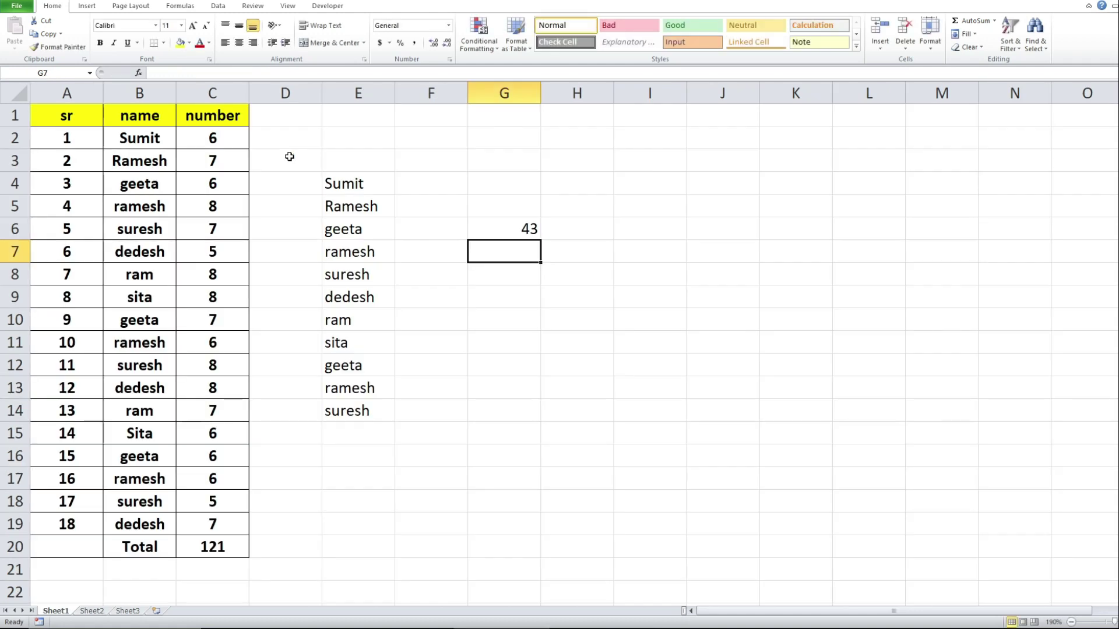
left_click(521, 231)
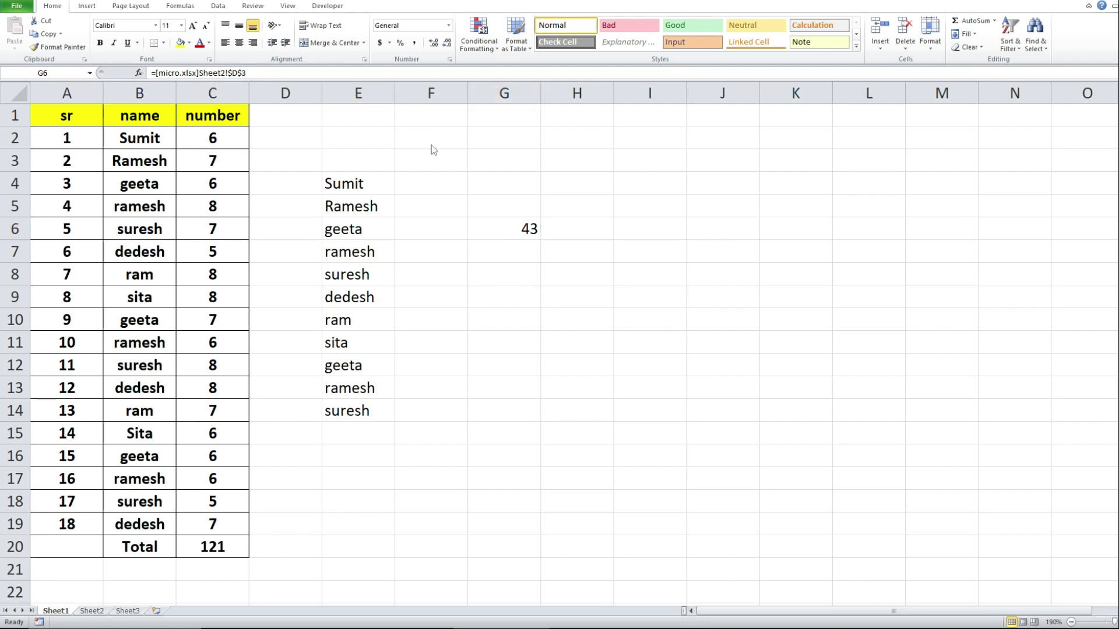
- Set cell D3 on Sheet2 of the micro workbook to 80 and check linked cell G6 in the subtotal formula workbook
key("alt+Tab")
key("alt+Tab")
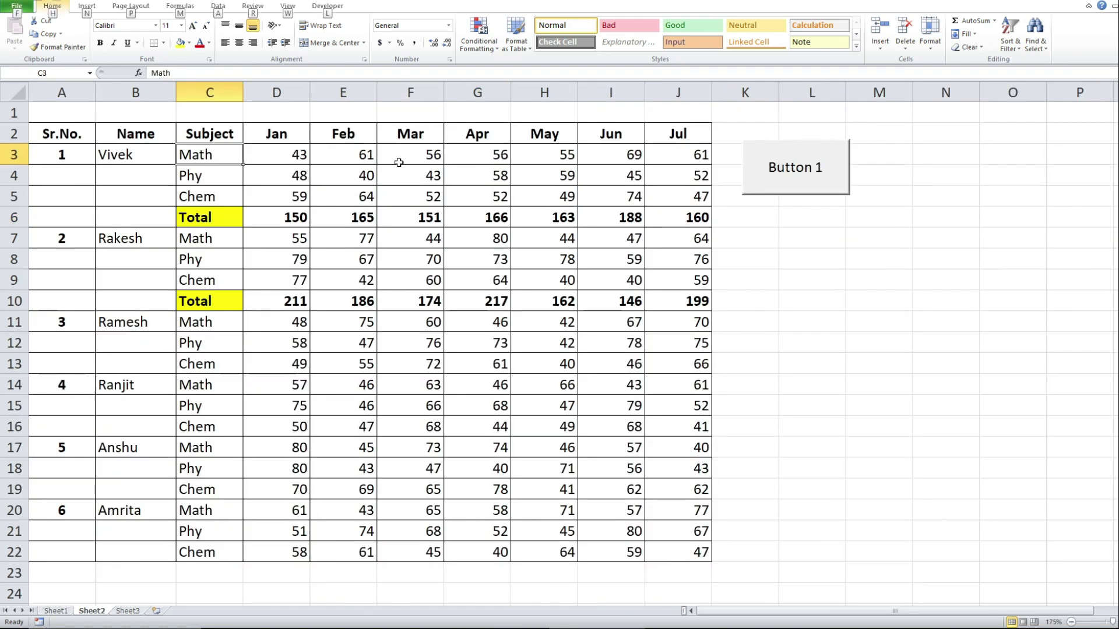
left_click(298, 161)
type("80")
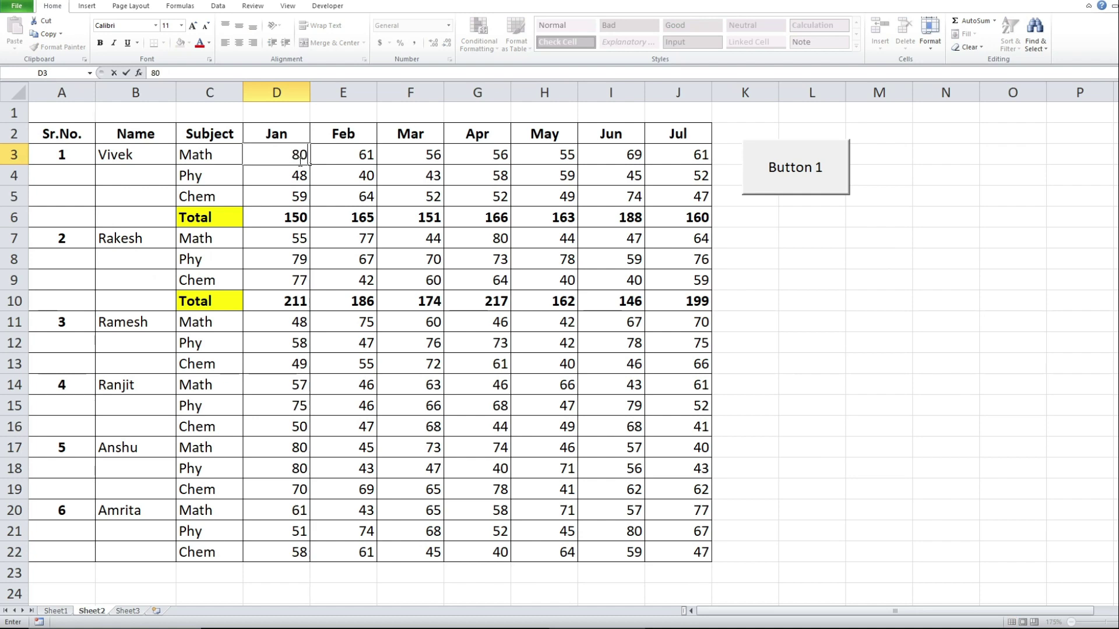
left_click(262, 198)
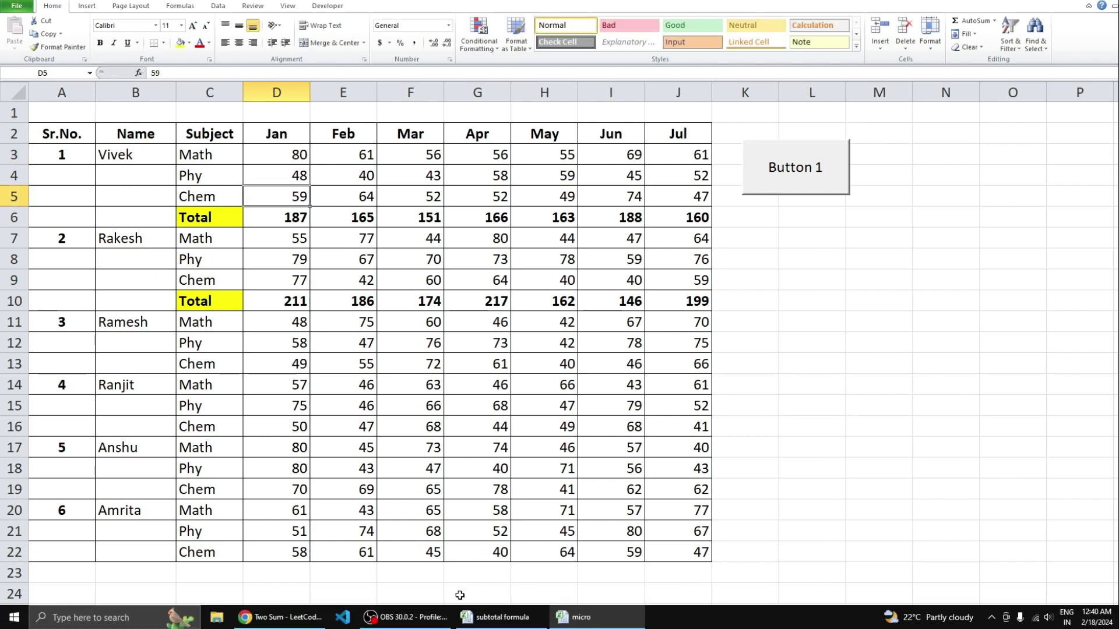
left_click(486, 619)
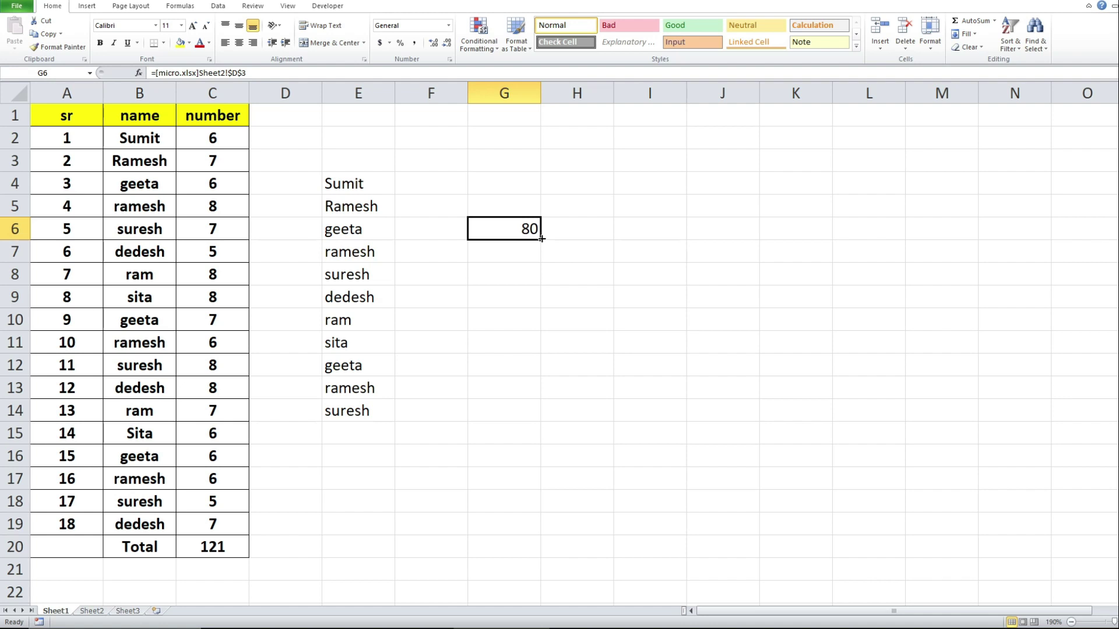
- Try to fill the external link in G6 down to G8
left_click_drag(542, 238, 542, 275)
left_click(498, 253)
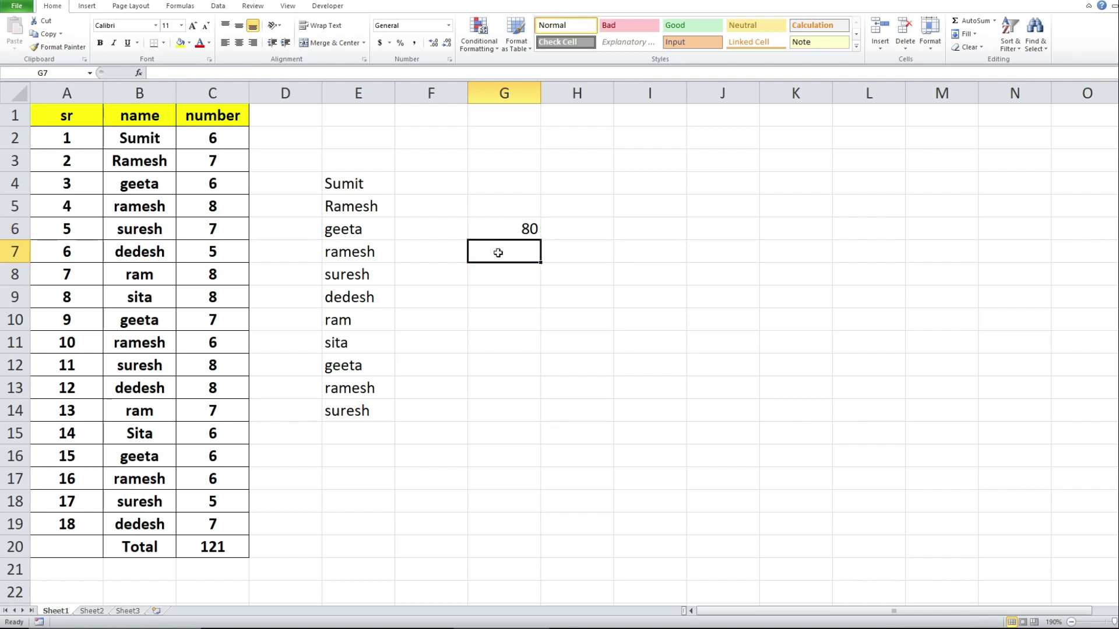